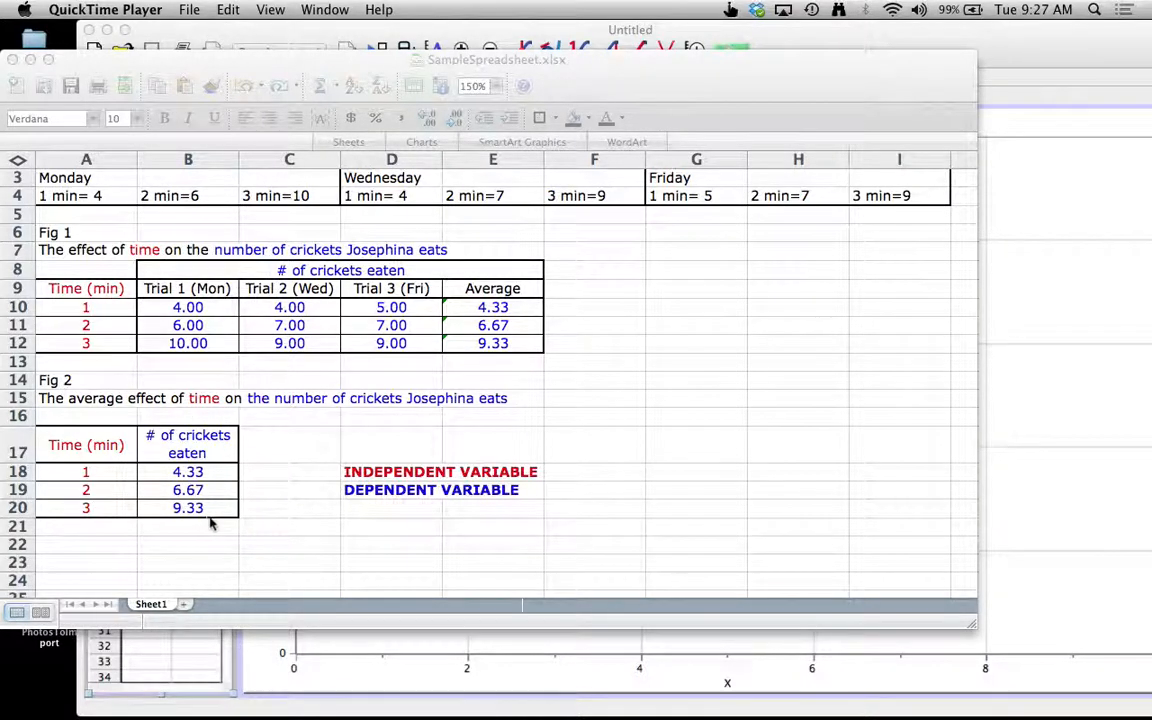
- Switch to the SampleSpreadsheet.xlsx workbook in Excel and copy the Fig 2 time and average crickets values in A18:B20
left_click(1062, 294)
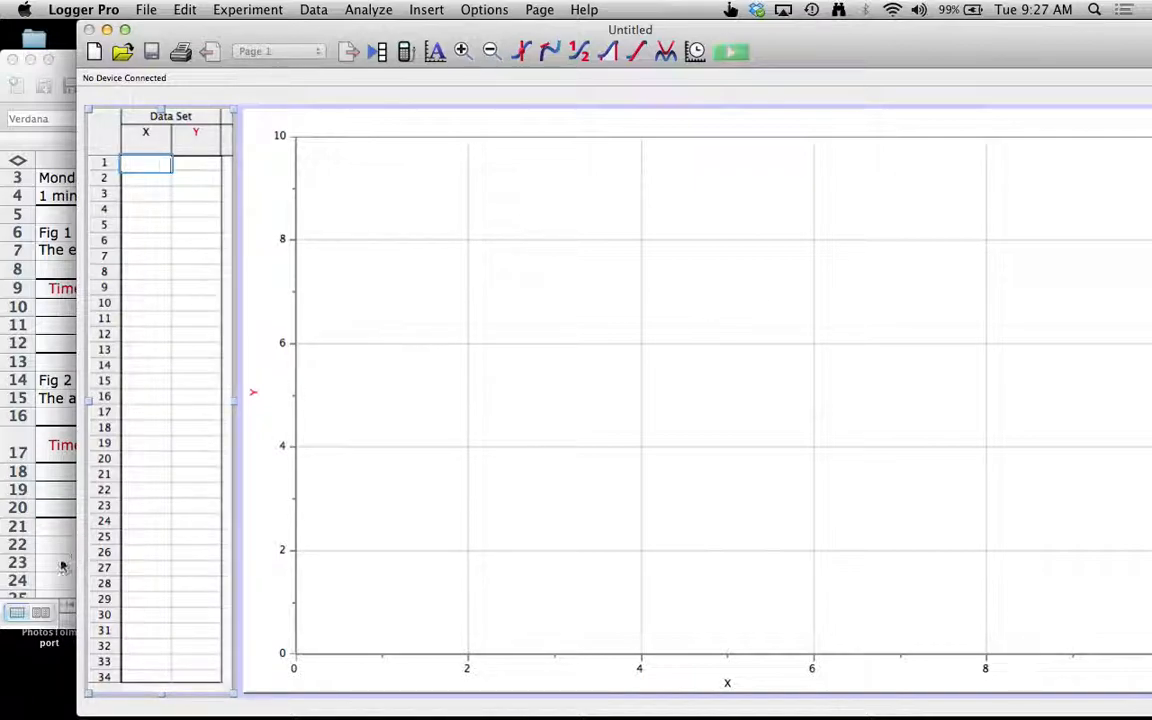
left_click(47, 499)
left_click_drag(100, 471, 167, 508)
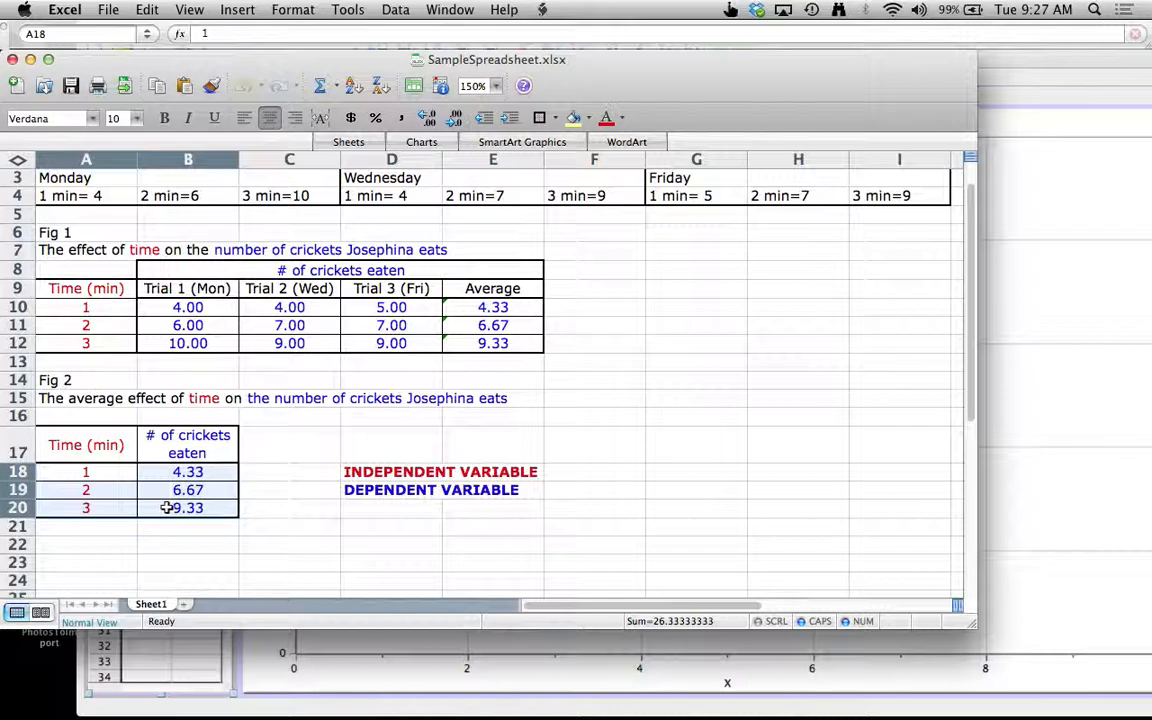
key("super+c")
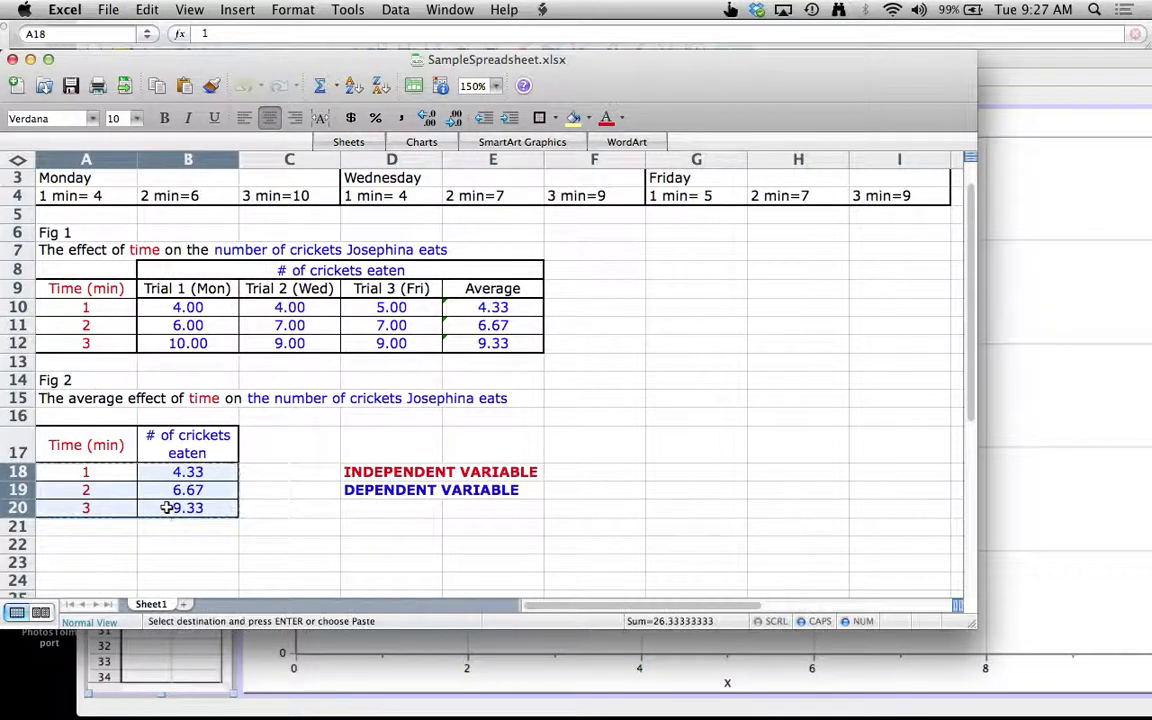
- Switch to Logger Pro and paste the copied values into the data table, starting at the first X cell
left_click(1021, 372)
left_click(148, 165)
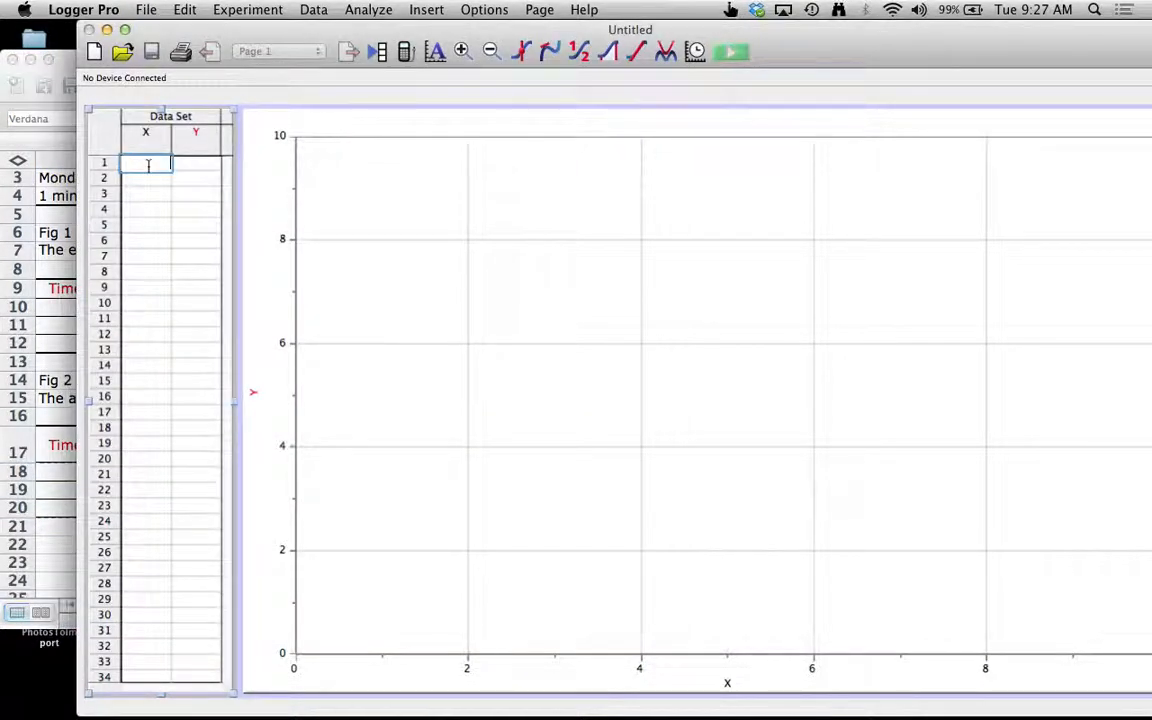
key("super+v")
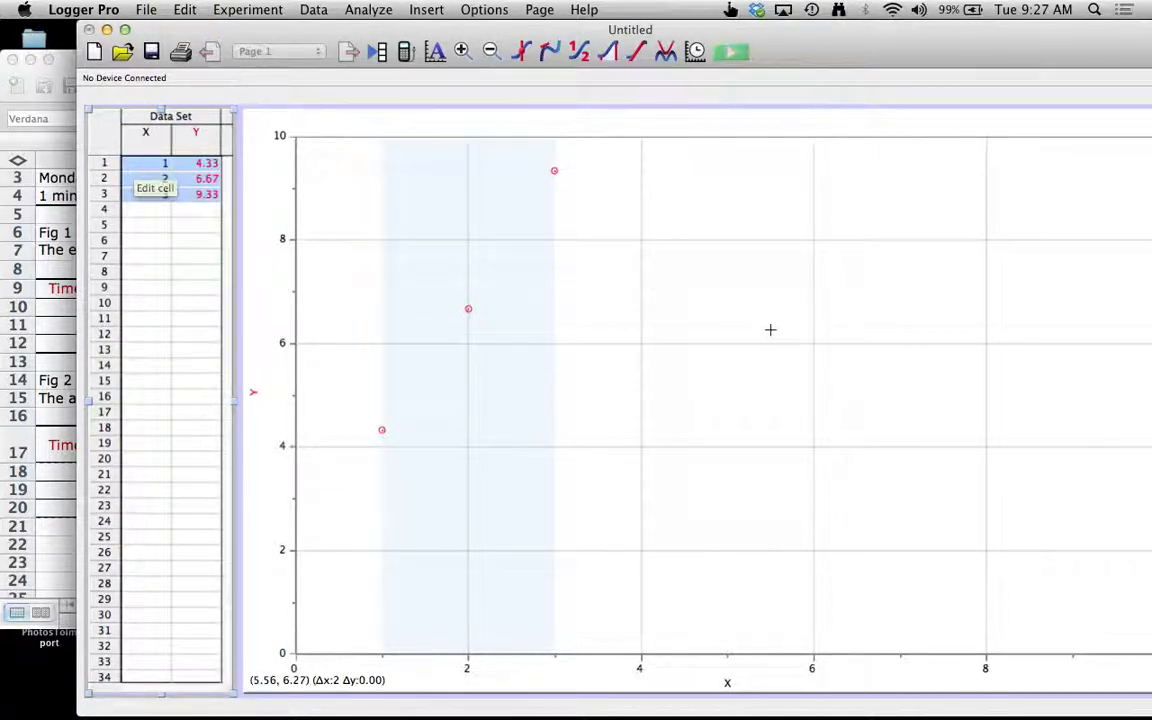
left_click_drag(735, 39, 661, 35)
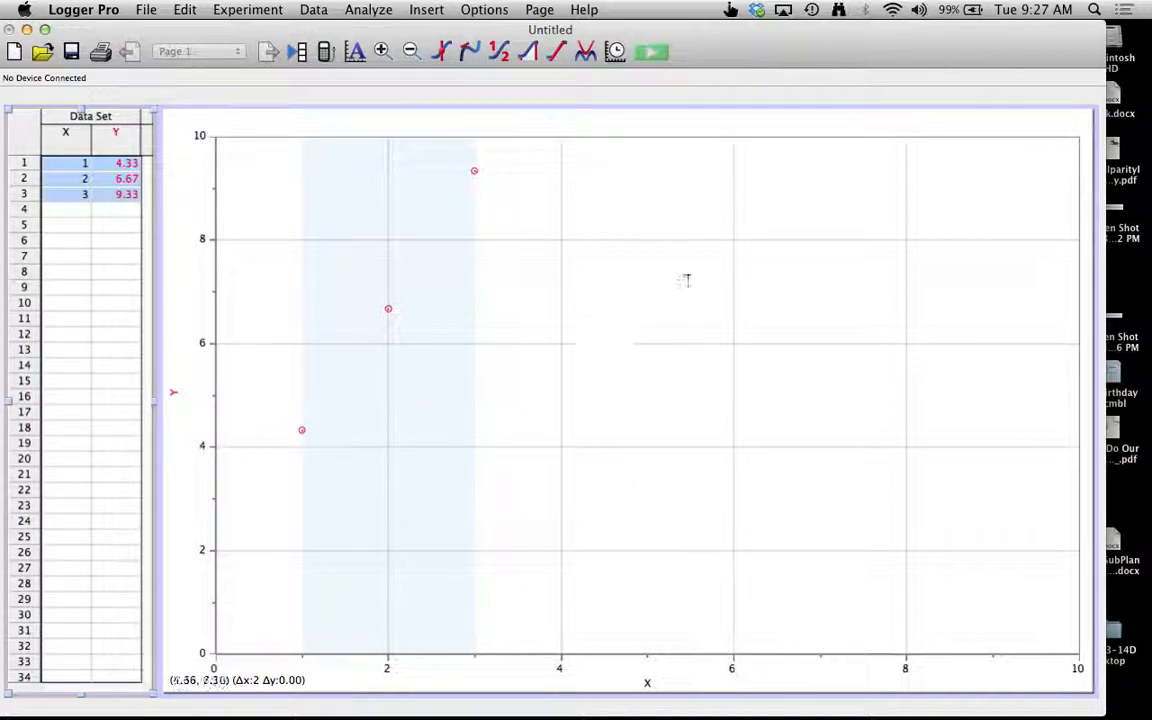
- Return to the Excel spreadsheet and copy the Fig 2 description in cell A15
left_click_drag(743, 53, 845, 53)
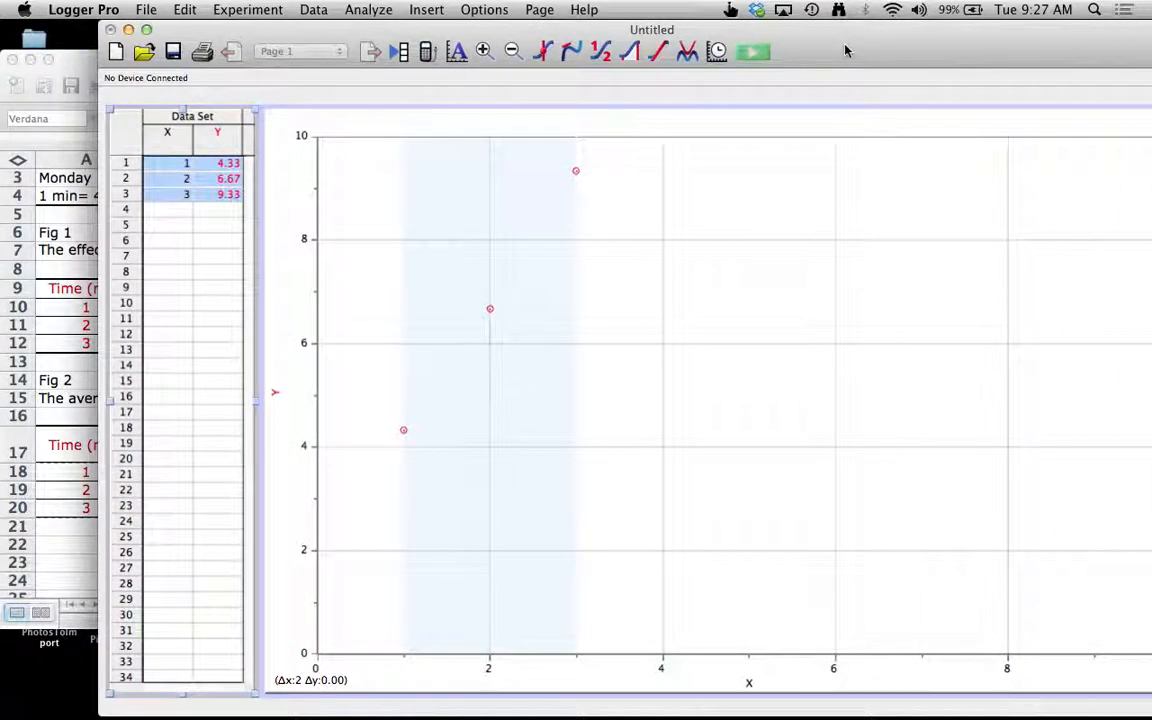
left_click(62, 385)
left_click(60, 400)
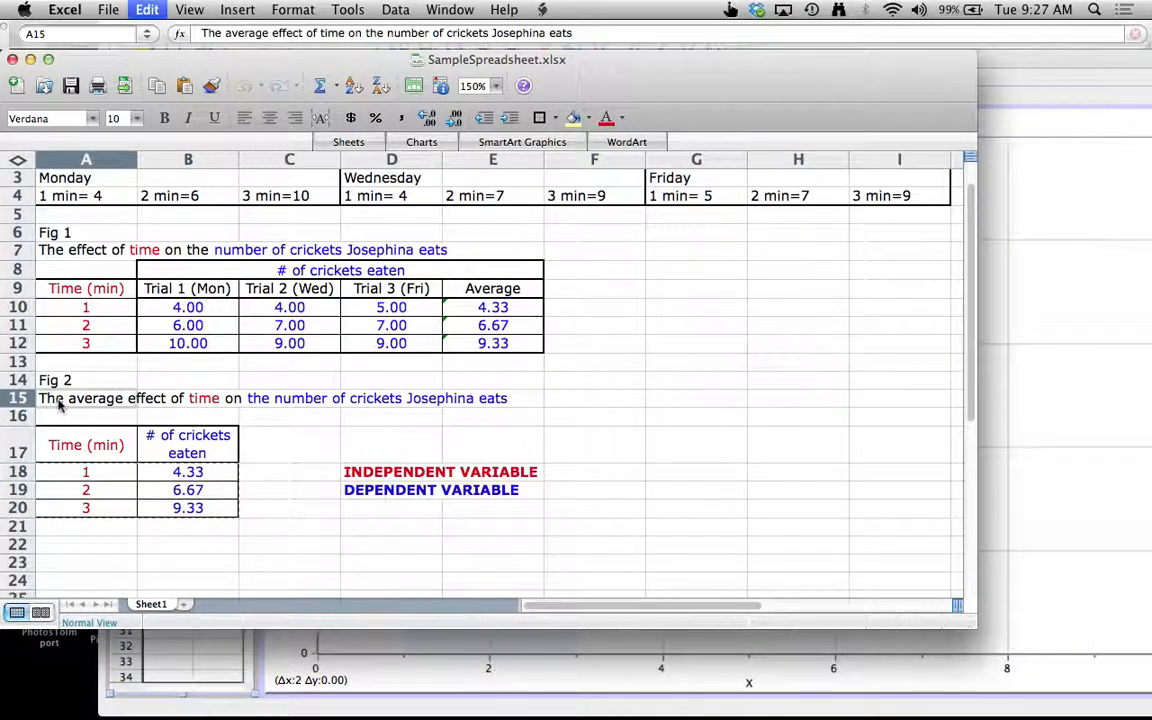
- Switch to Logger Pro and set the graph title to "FIG C" followed by the copied Fig 2 description
left_click(1021, 270)
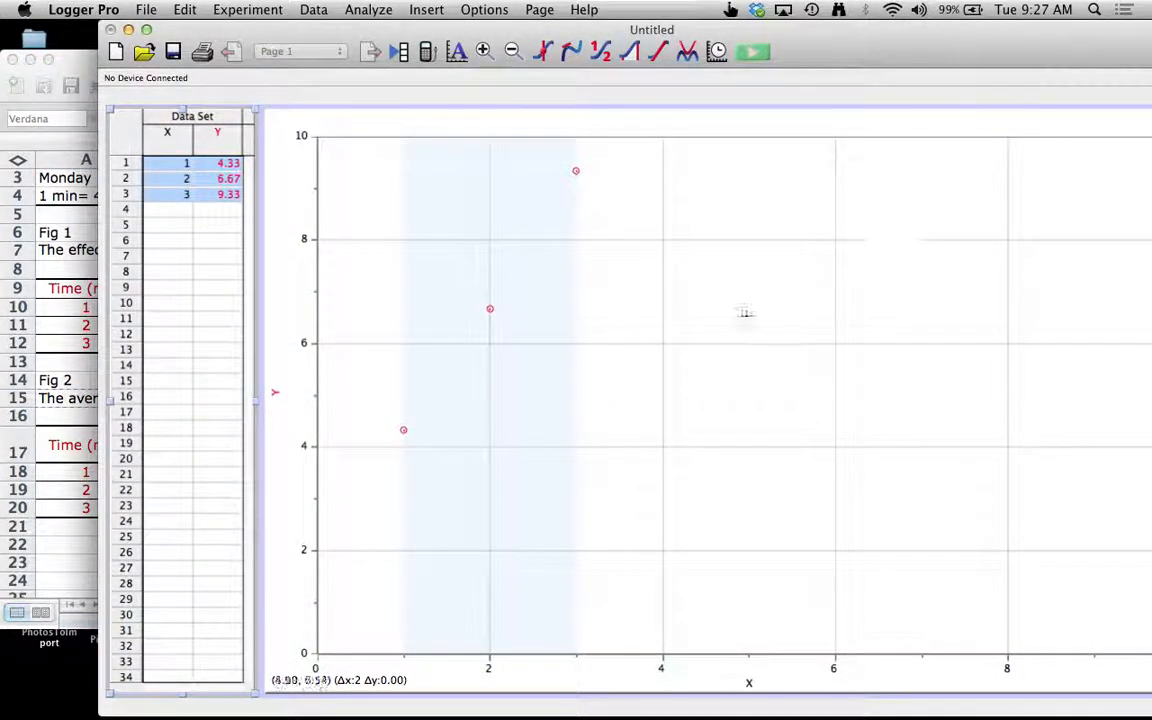
double_click(745, 313)
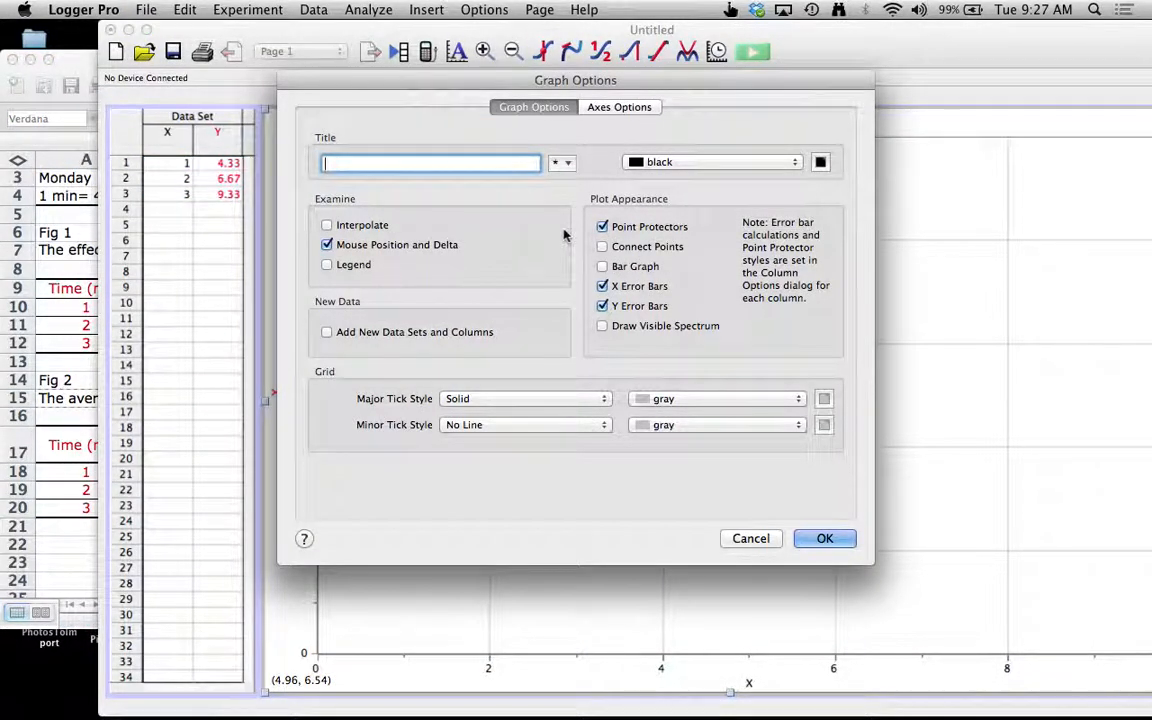
type("FIG C")
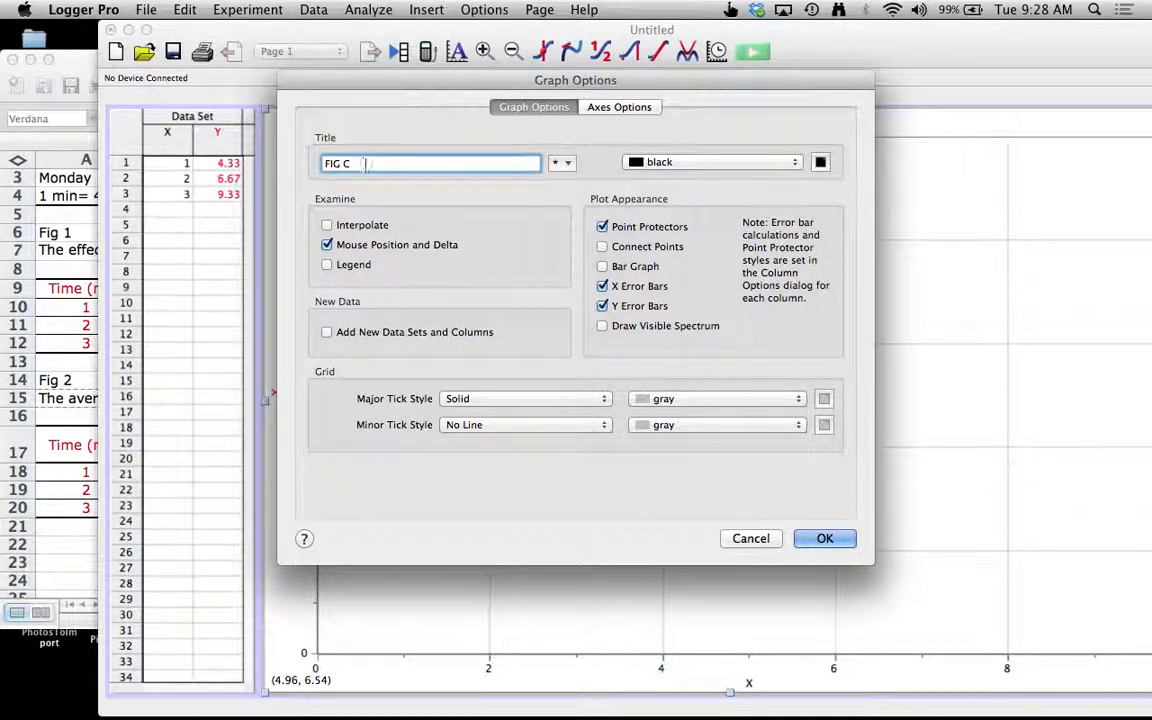
key("super+v")
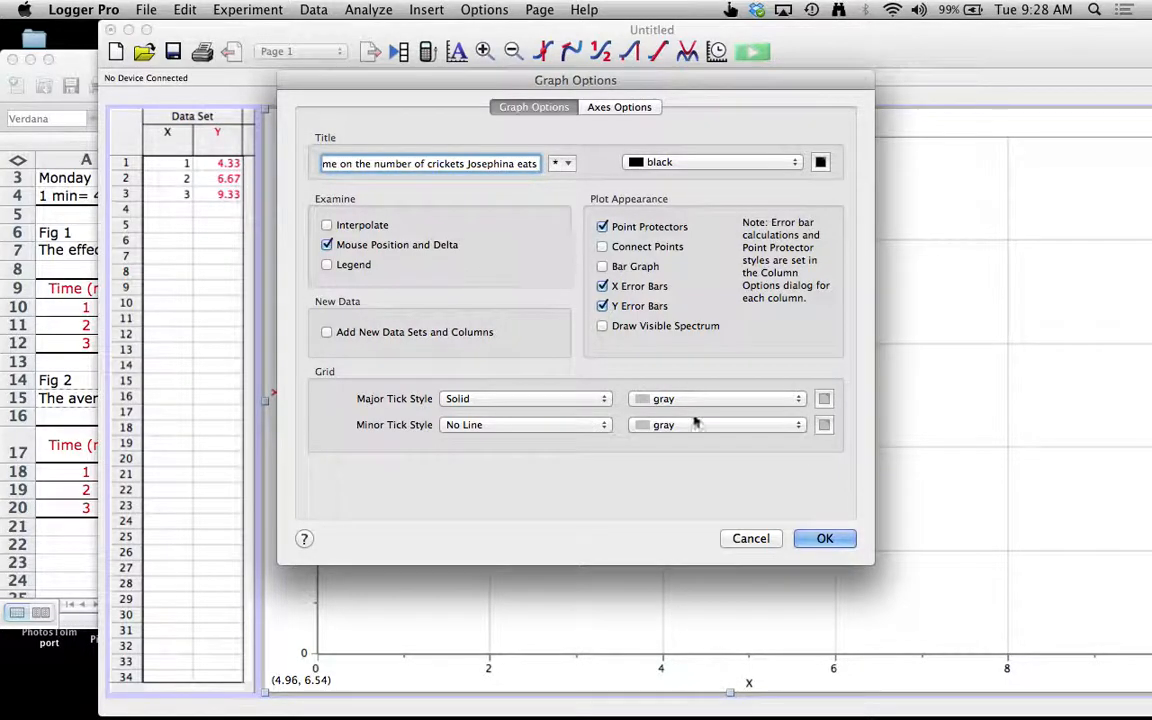
left_click(848, 540)
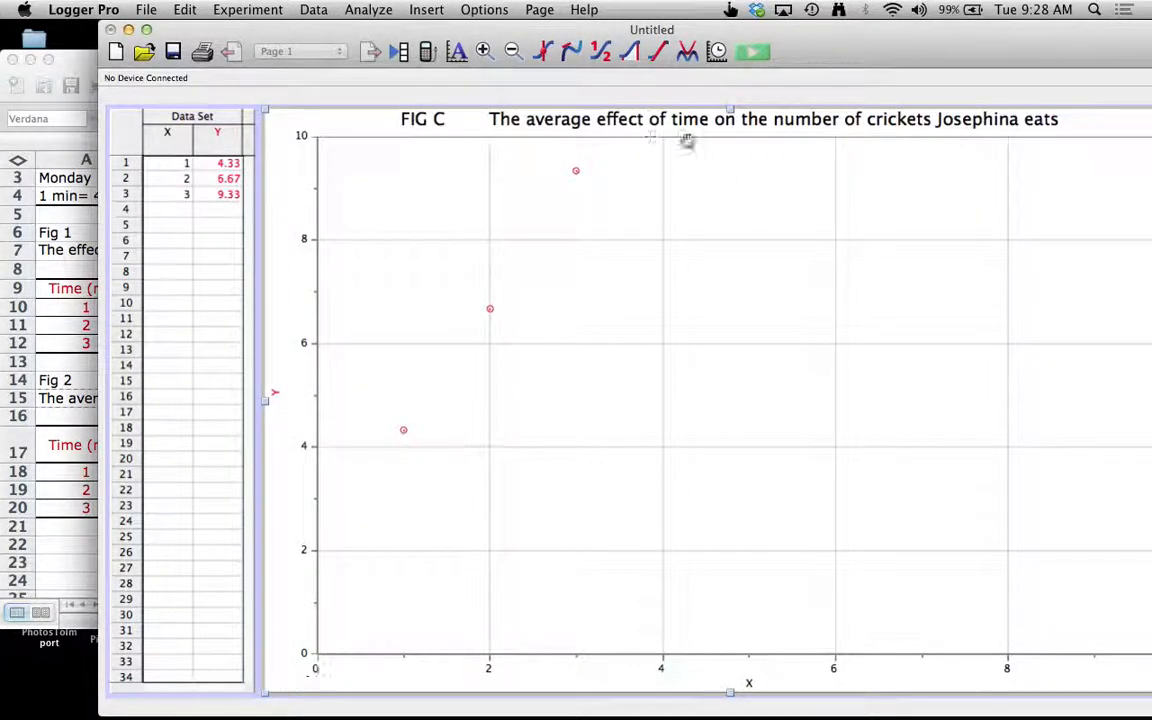
- Rename the X column of the data set to "MINUTES OF FEEDING"
left_click_drag(830, 51, 732, 45)
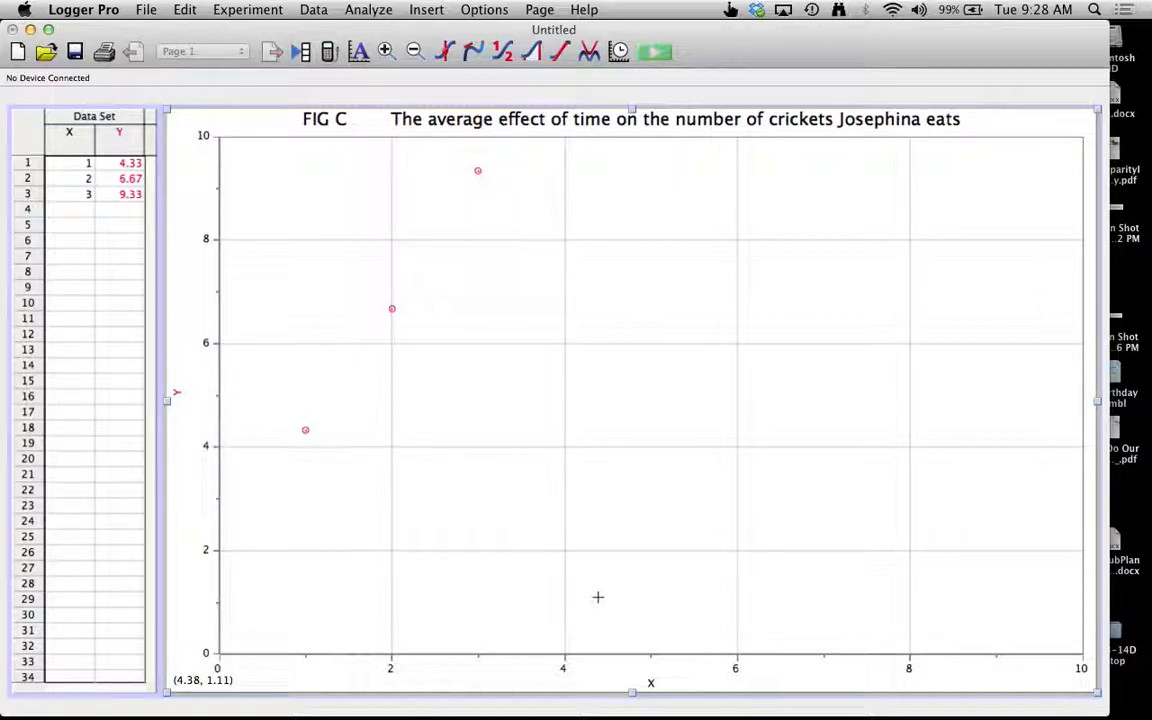
left_click(69, 138)
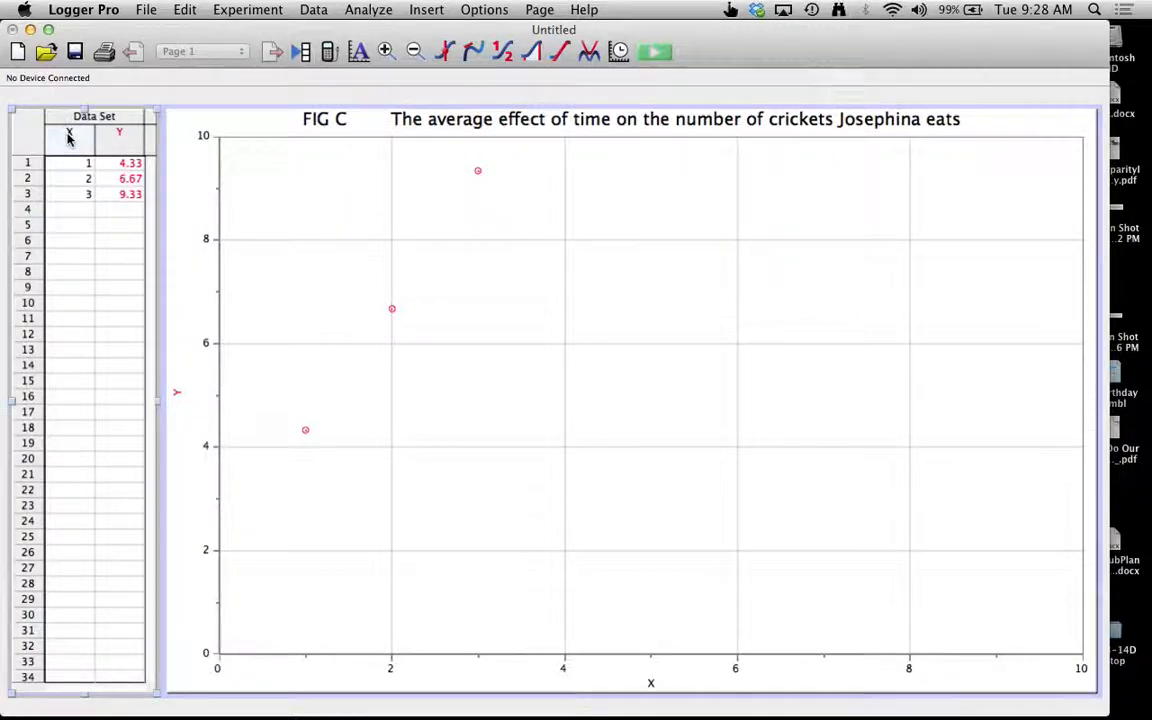
double_click(69, 138)
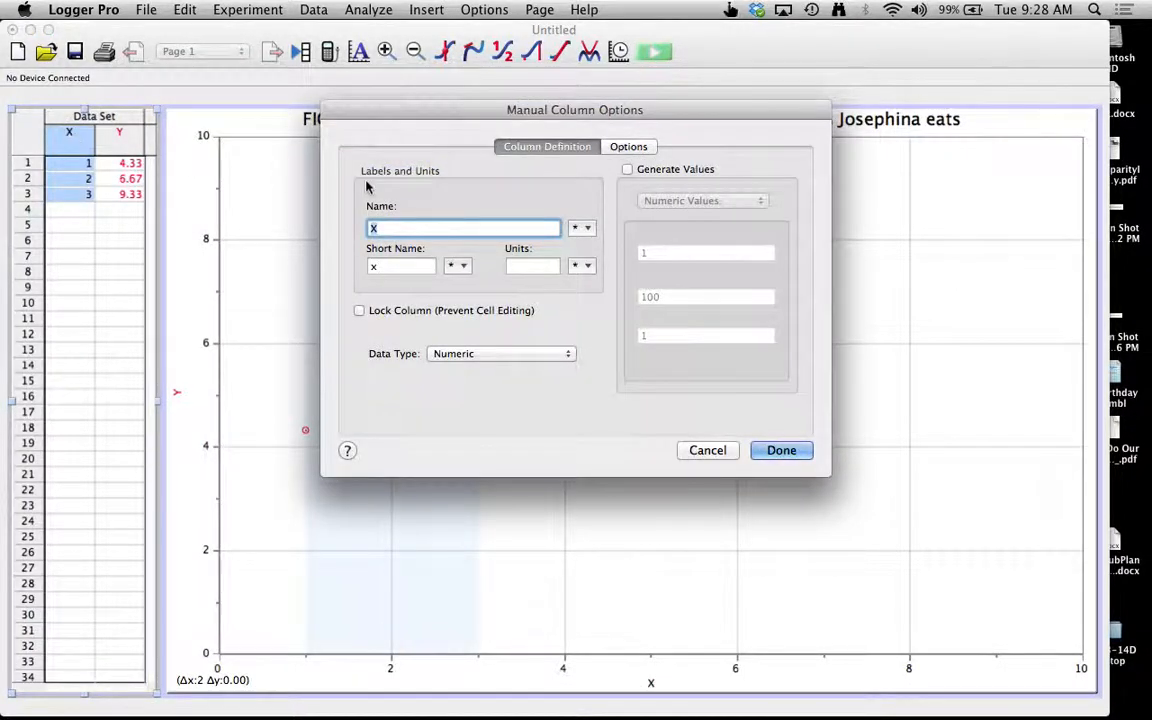
type("MINUTES OF FEEDING")
left_click(786, 449)
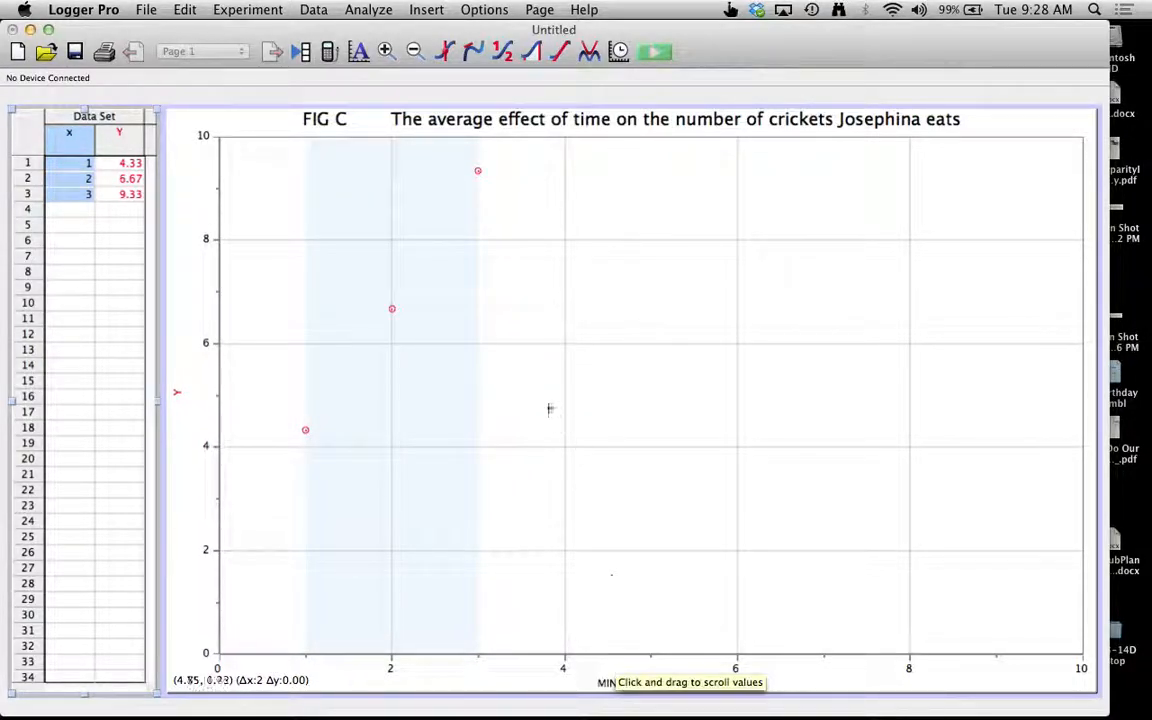
- Rename the Y column of the data set to "NUMBER OF CRICKETS EATEN"
double_click(130, 139)
type("NUMBER OF CRICKETS EATEN")
key("Return")
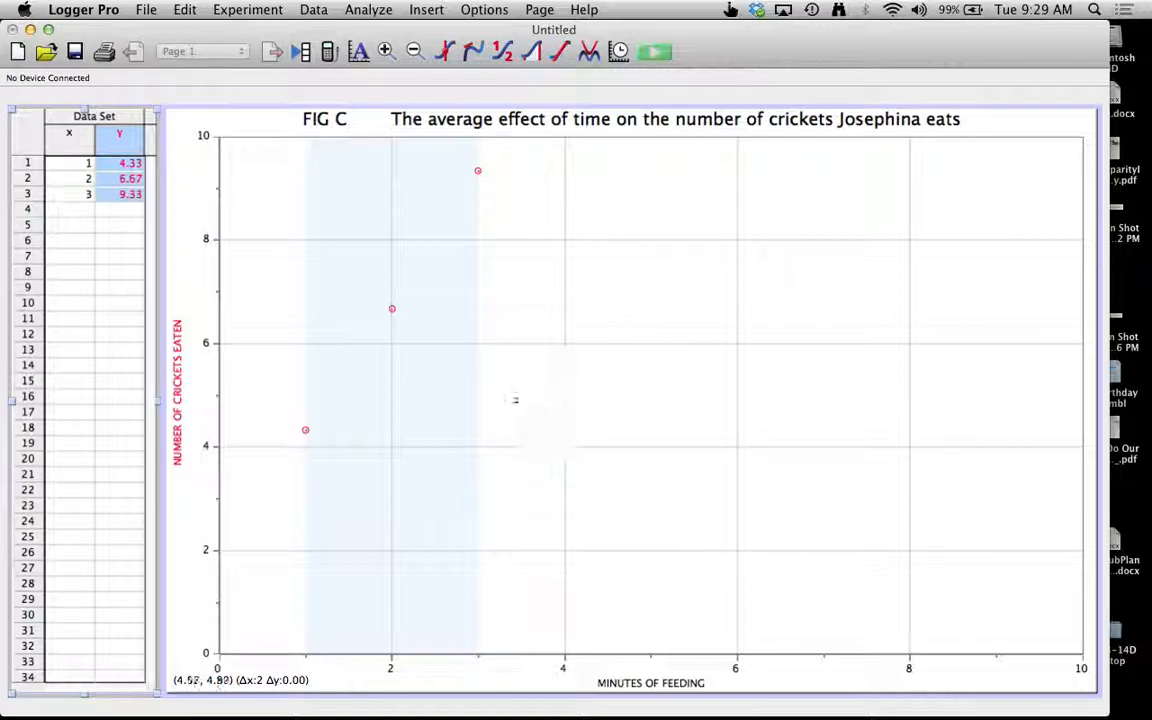
- Turn on Connect Points in the graph's options so that a line joins the data points
double_click(468, 393)
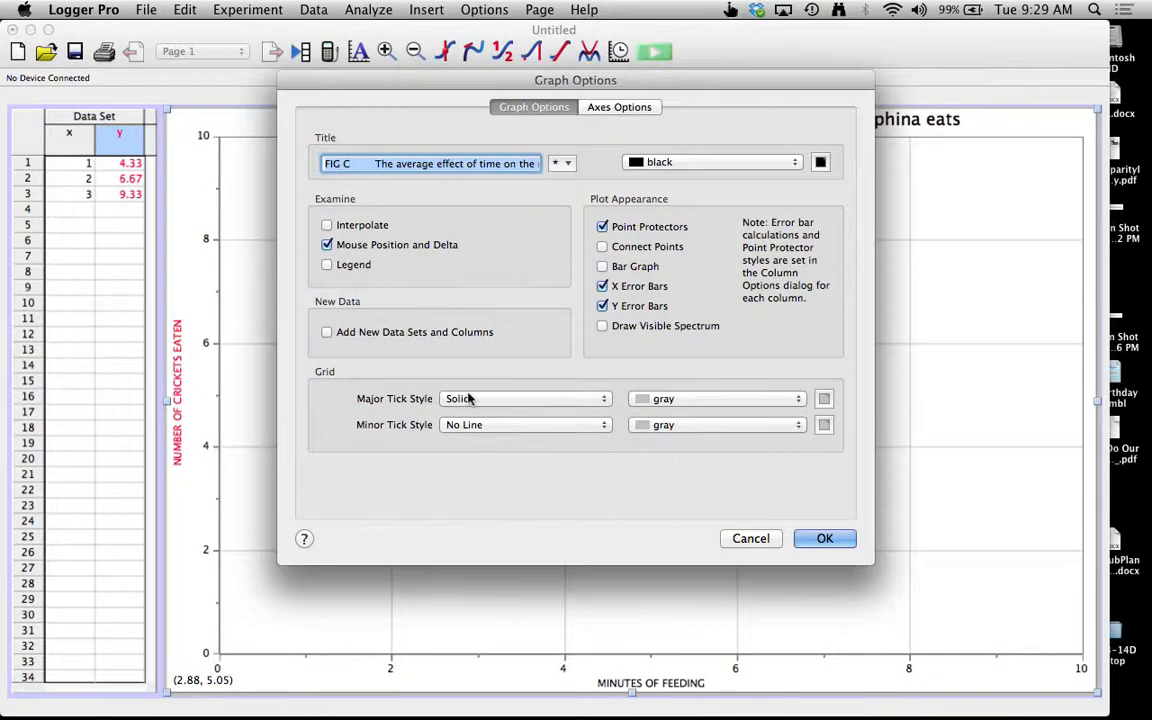
left_click(602, 247)
left_click(825, 539)
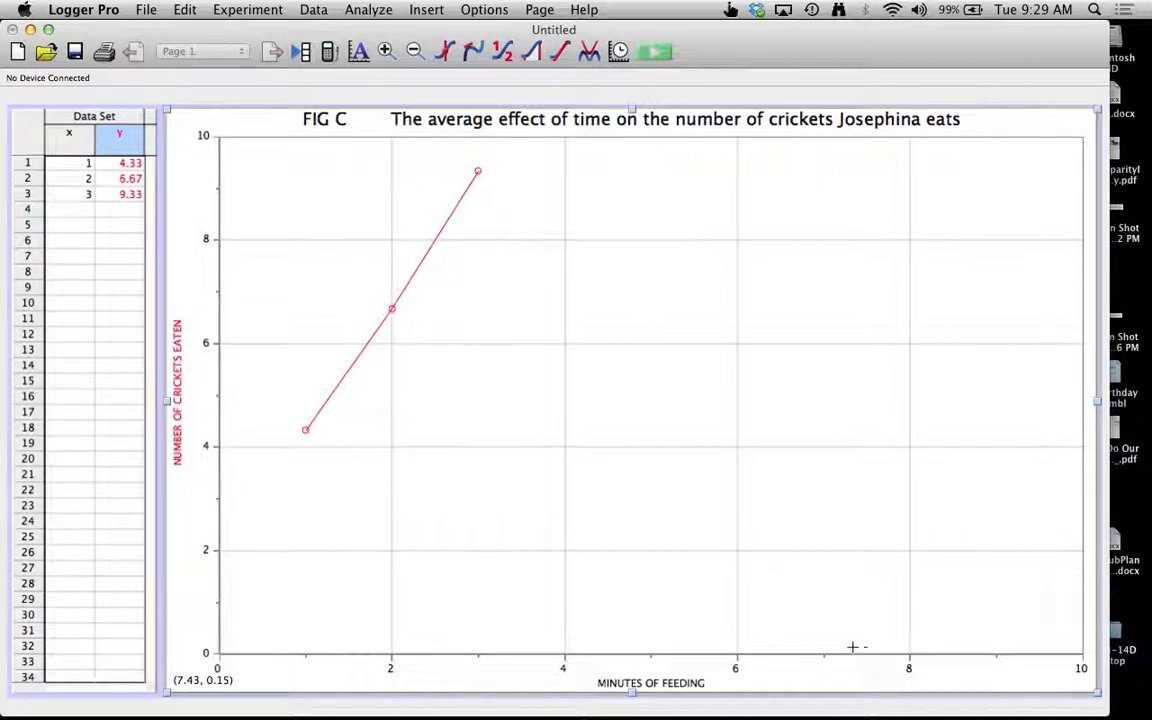
- Stretch the graph's horizontal axis until it ends just past 3 minutes
left_click_drag(822, 655, 1100, 656)
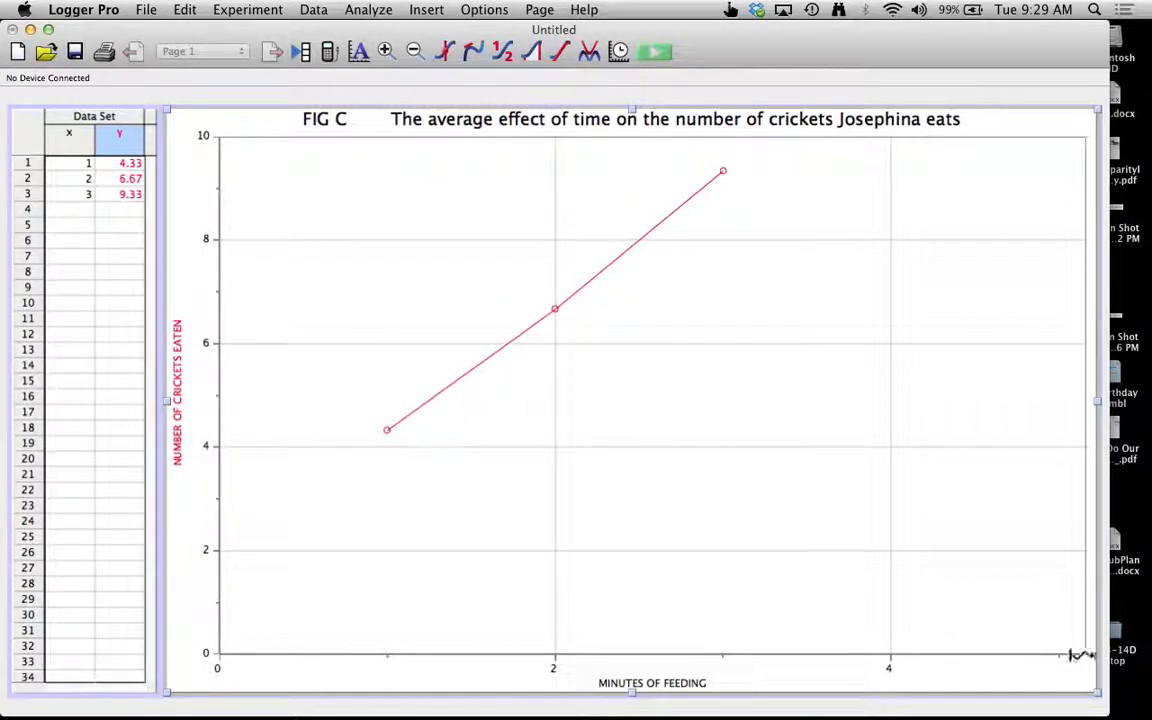
left_click_drag(853, 650, 985, 651)
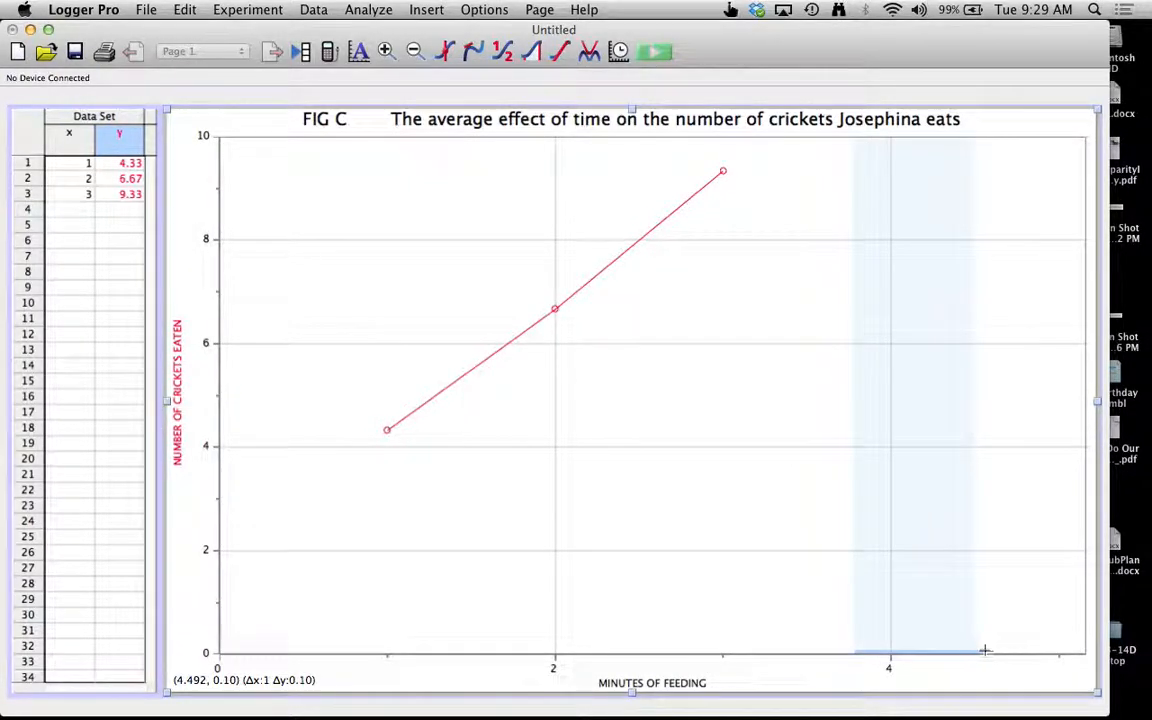
left_click_drag(887, 657, 1076, 654)
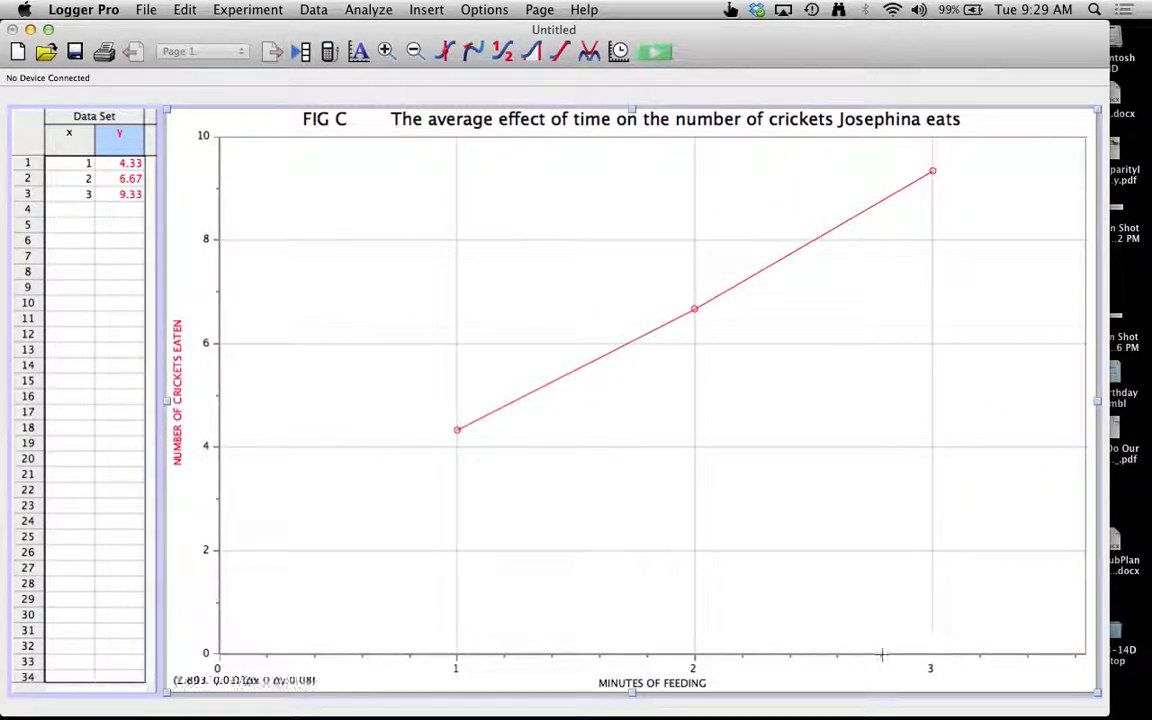
left_click_drag(874, 655, 979, 658)
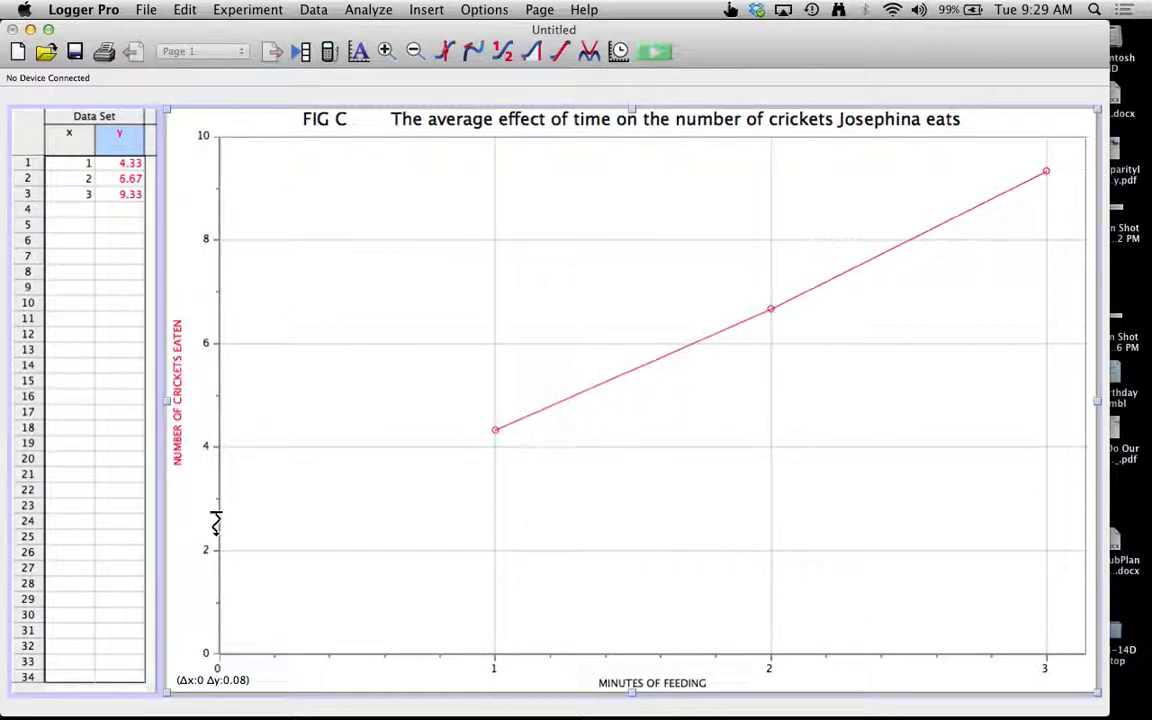
- Stretch the graph's axes so the vertical one starts just above 4 and the horizontal one just below 1
left_click_drag(216, 535, 217, 683)
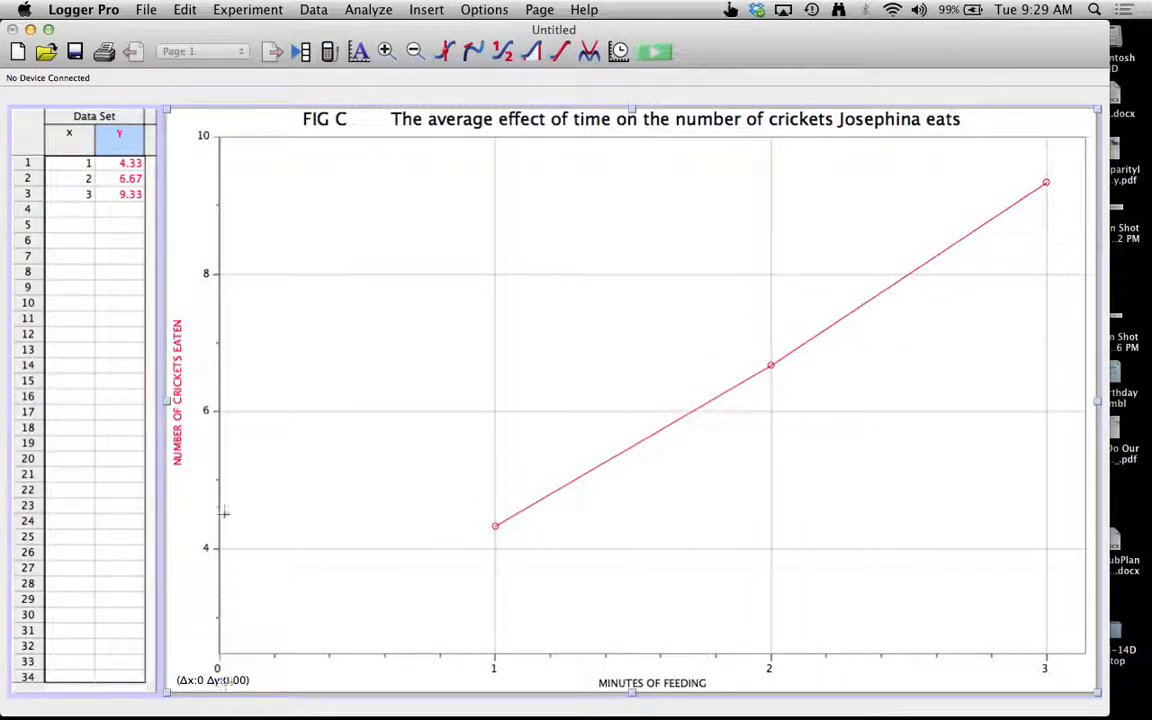
left_click_drag(216, 497, 218, 615)
left_click_drag(387, 654, 160, 654)
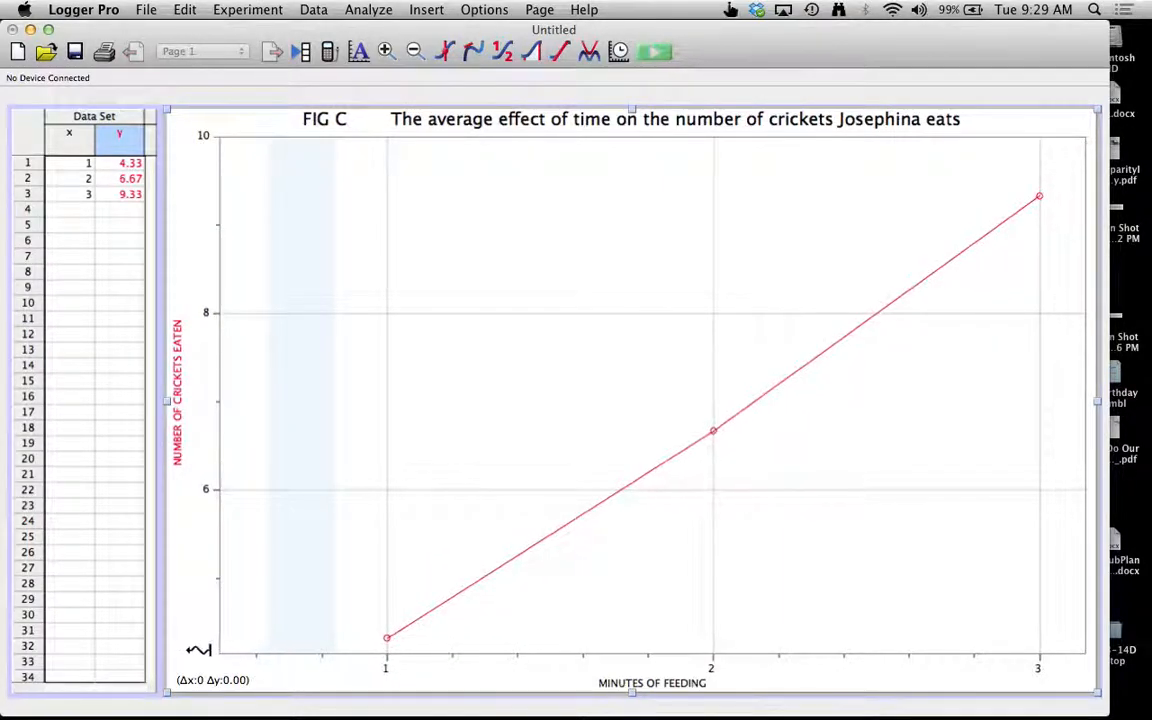
left_click_drag(303, 655, 234, 655)
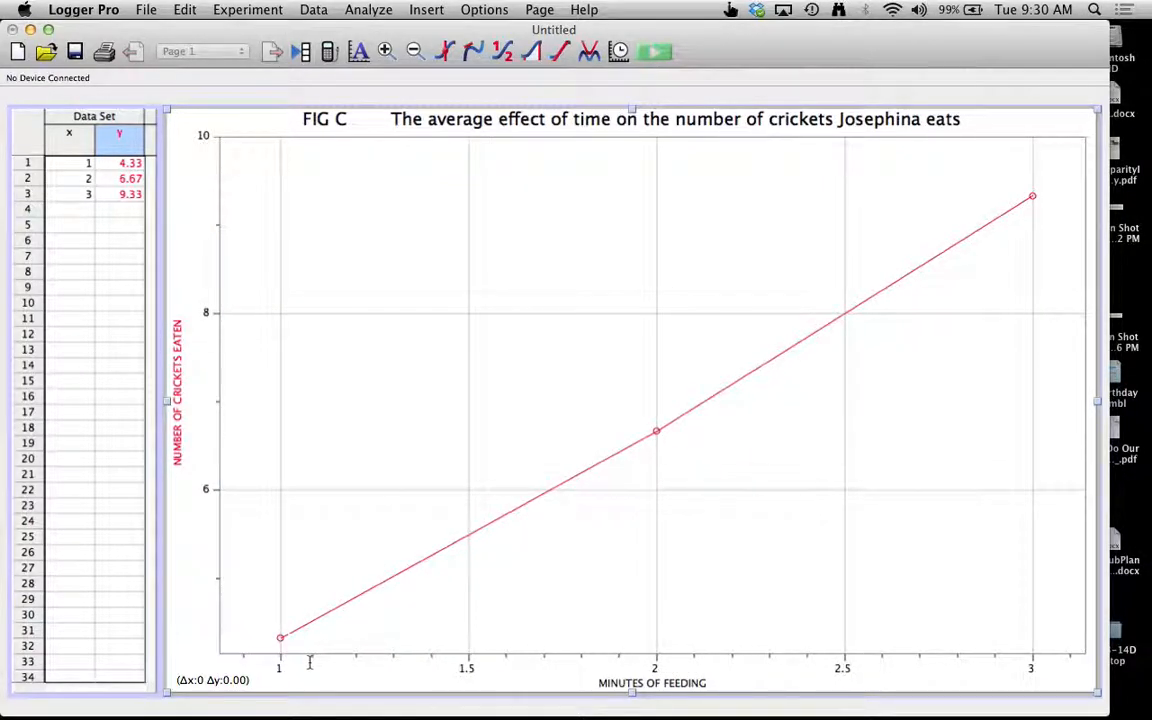